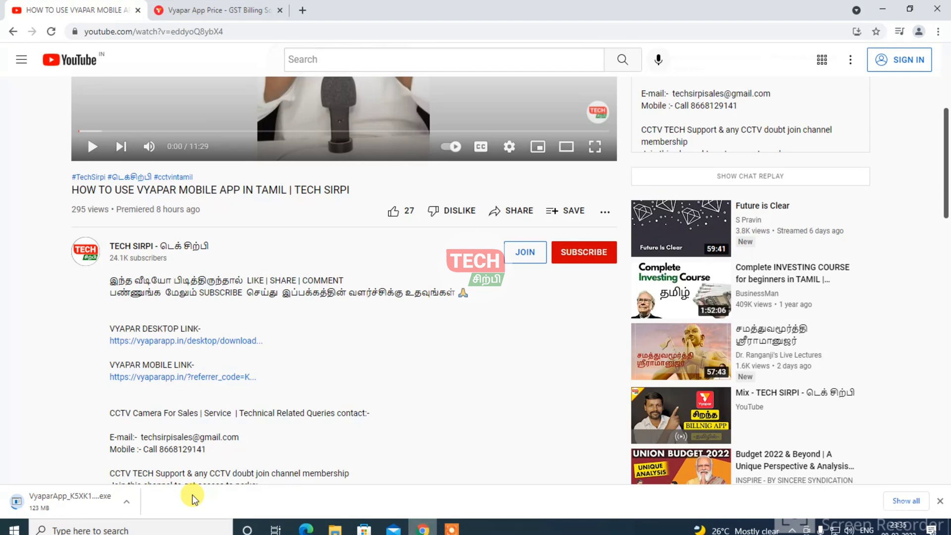
Step: Reveal the downloaded VyaparApp_K5XK1P_installer in its Downloads folder with Show in folder
click(127, 502)
click(166, 458)
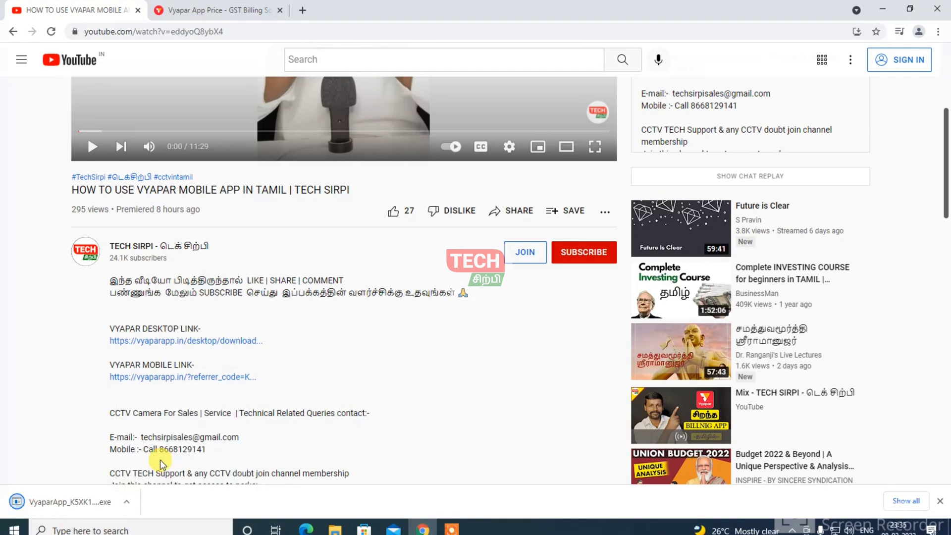
click(126, 502)
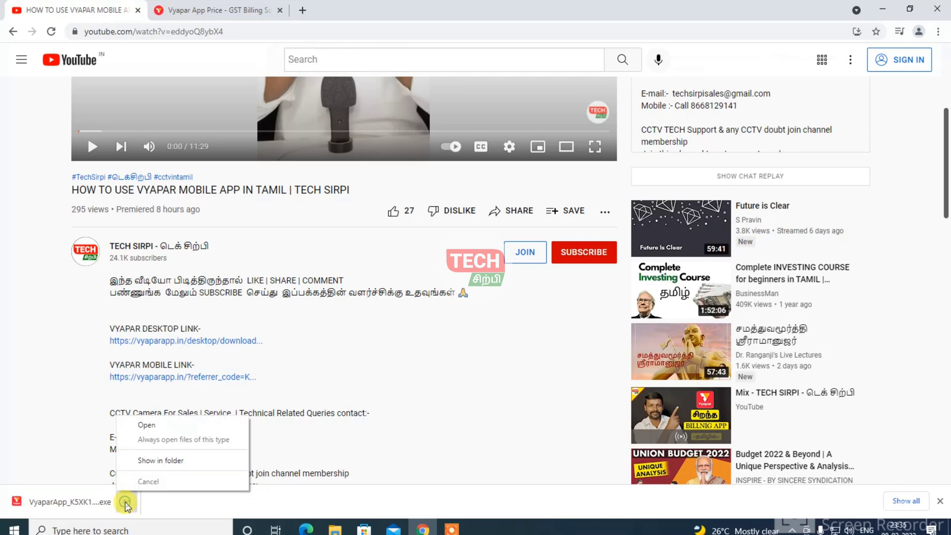
click(155, 460)
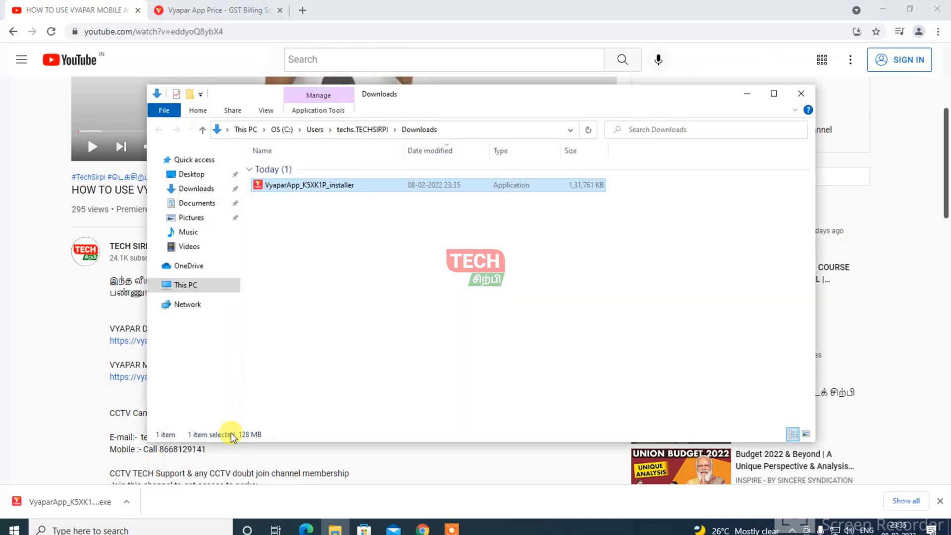
Step: Minimize Chrome and run VyaparApp_K5XK1P_installer from Downloads to install and launch Vyapar
click(882, 9)
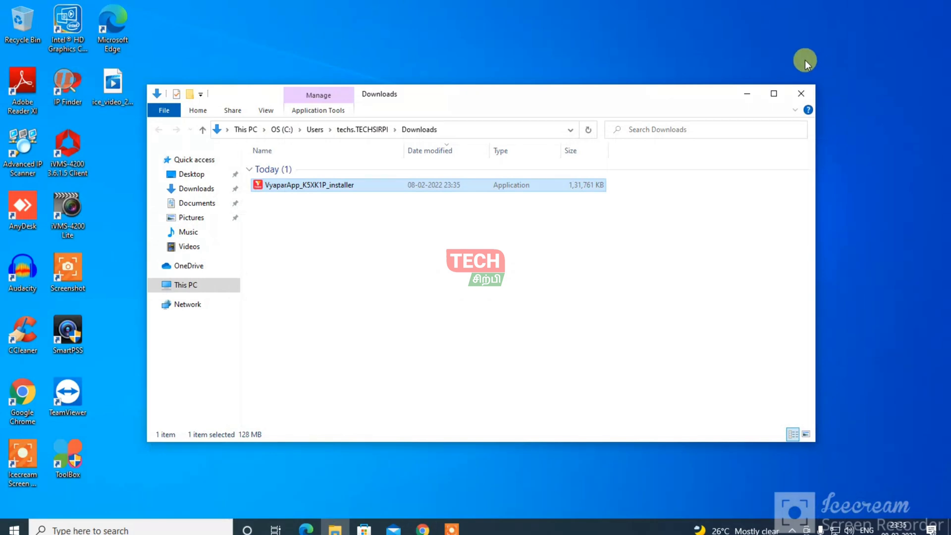
double_click(406, 185)
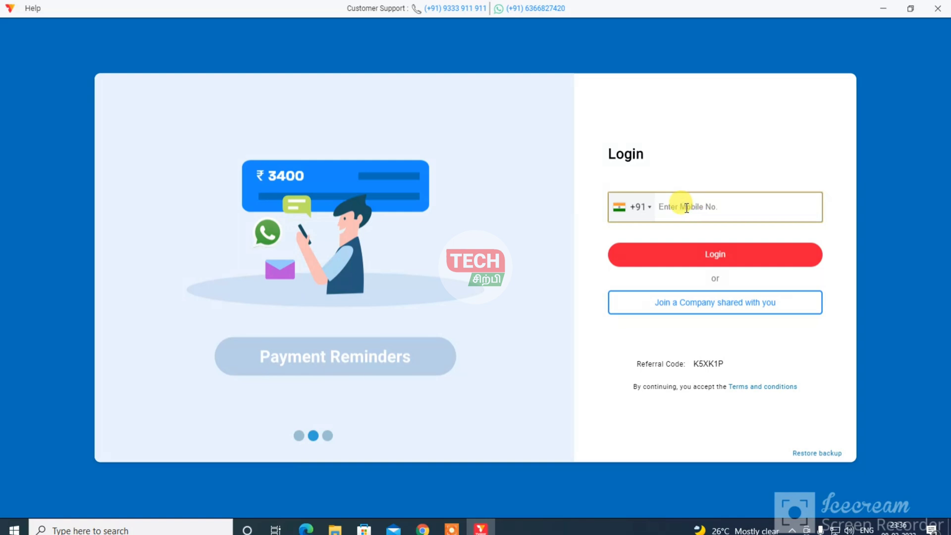
Step: Log in to Vyapar with the registered mobile number and the one-time login code
key(ctrl+v)
click(714, 256)
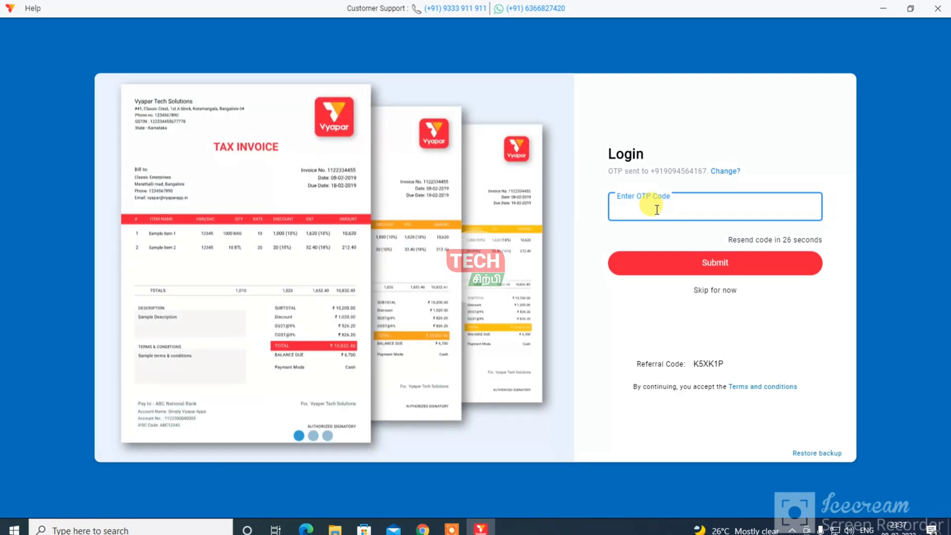
click(738, 263)
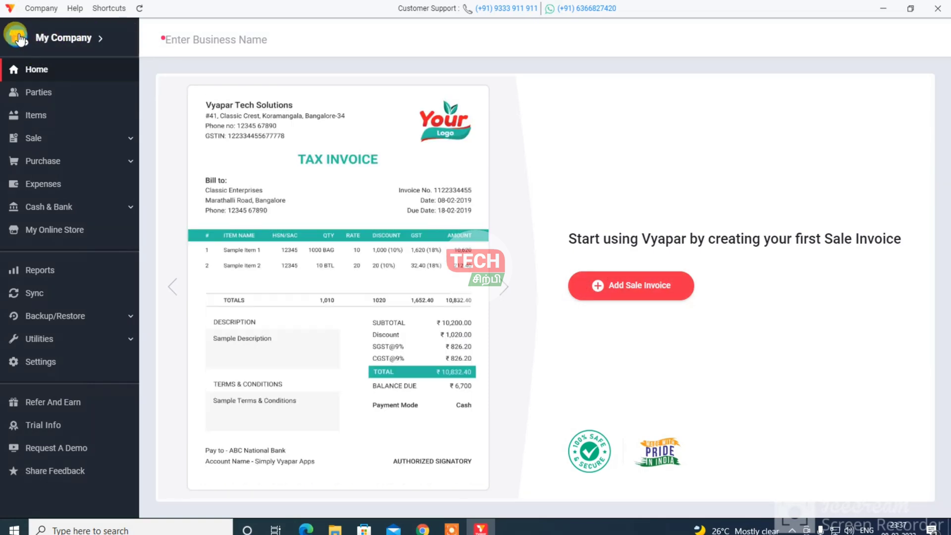
Step: In the Edit Firm form, replace the business name My Company with TECH SIRPI
click(19, 40)
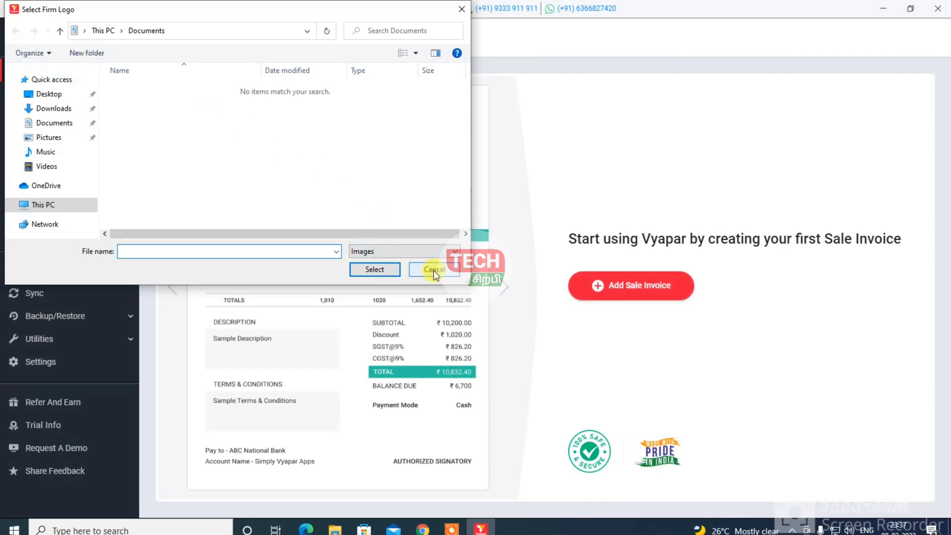
click(433, 270)
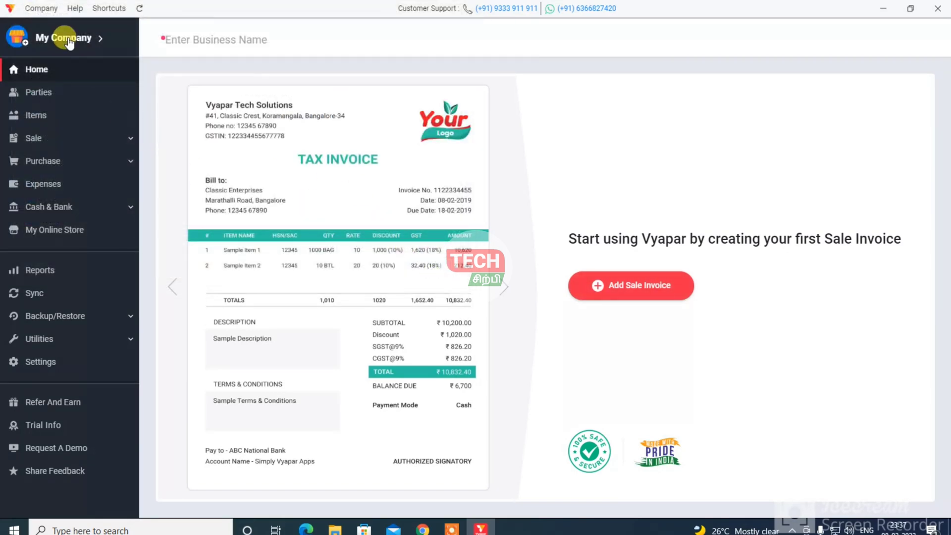
click(59, 40)
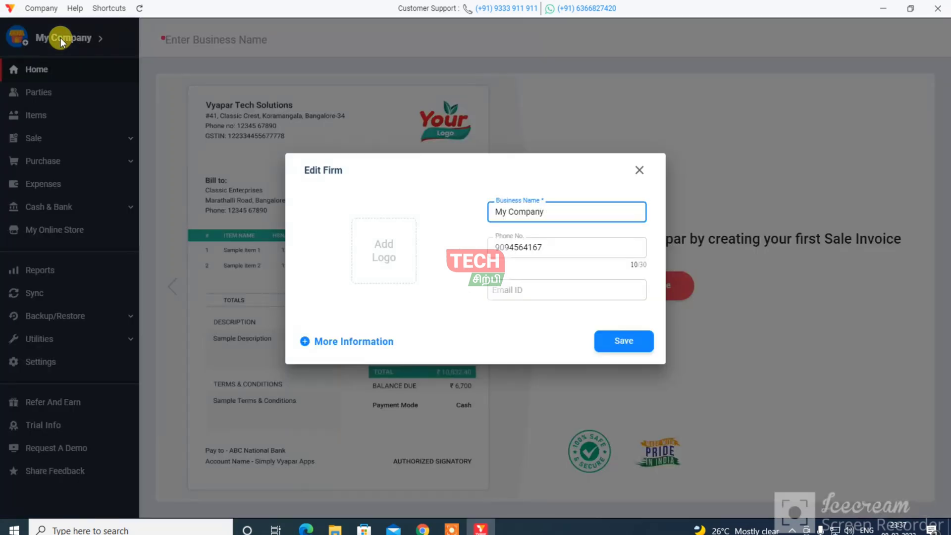
drag(545, 212, 462, 217)
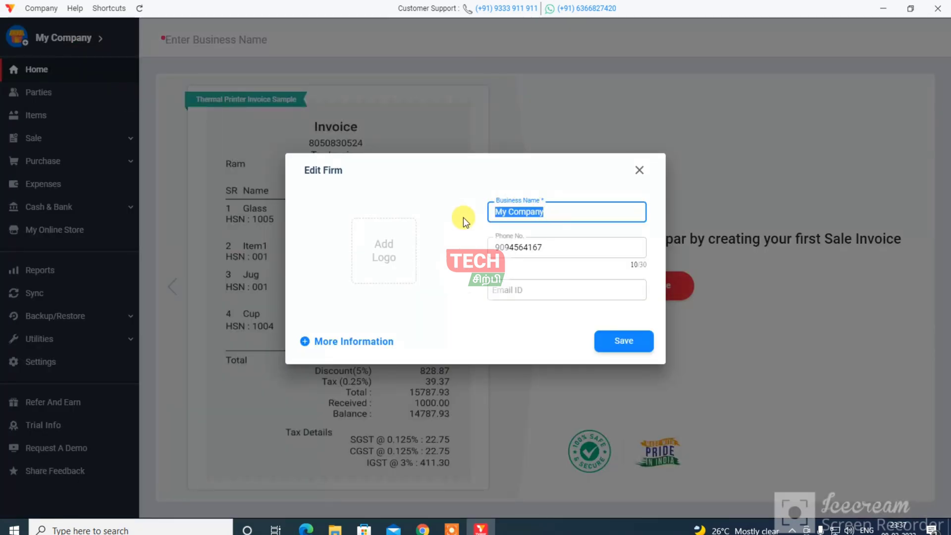
key(BackSpace)
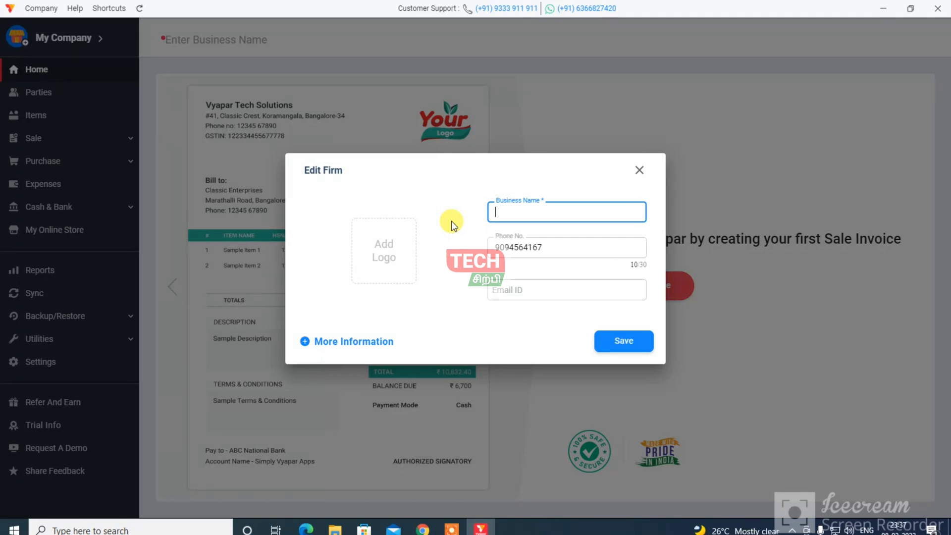
text(TECH SIRPI)
click(537, 286)
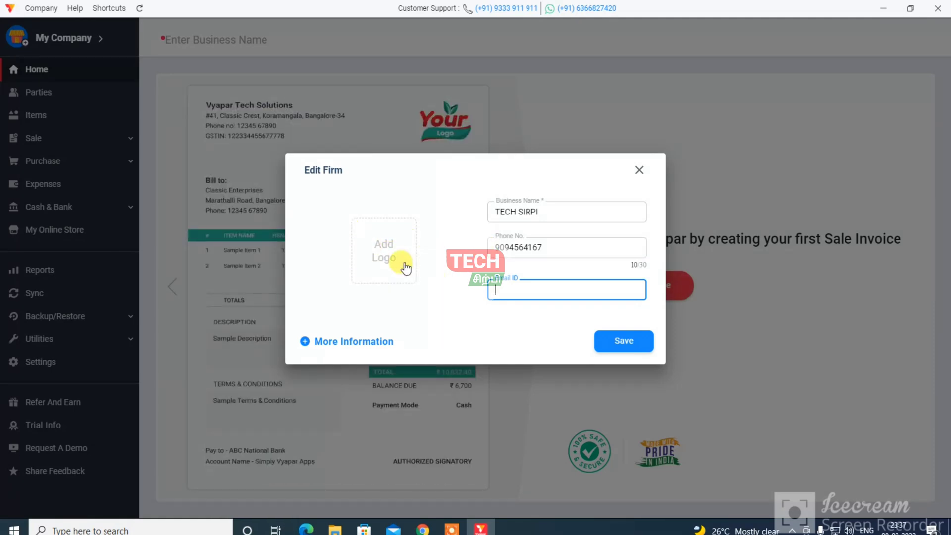
Step: Upload channels4_profile from the Downloads folder as the TECH SIRPI firm logo
click(387, 270)
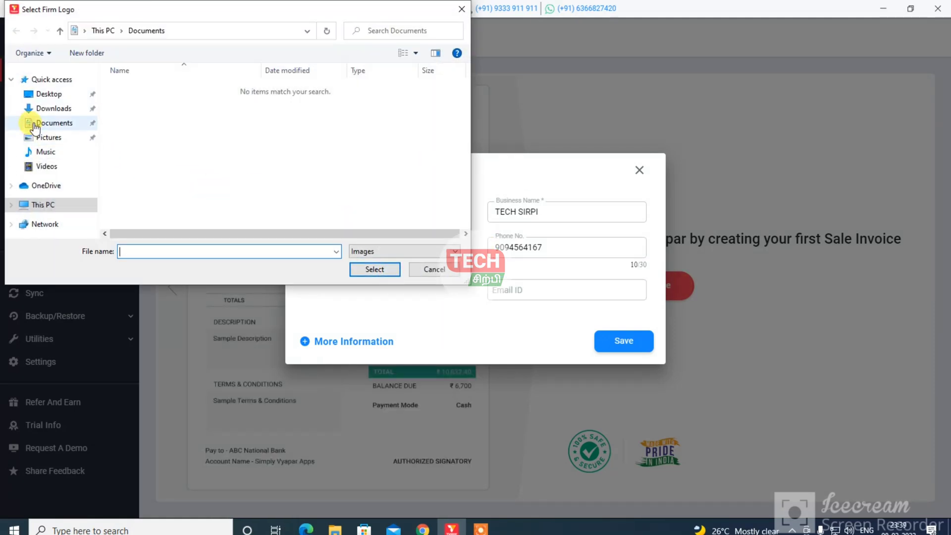
click(47, 108)
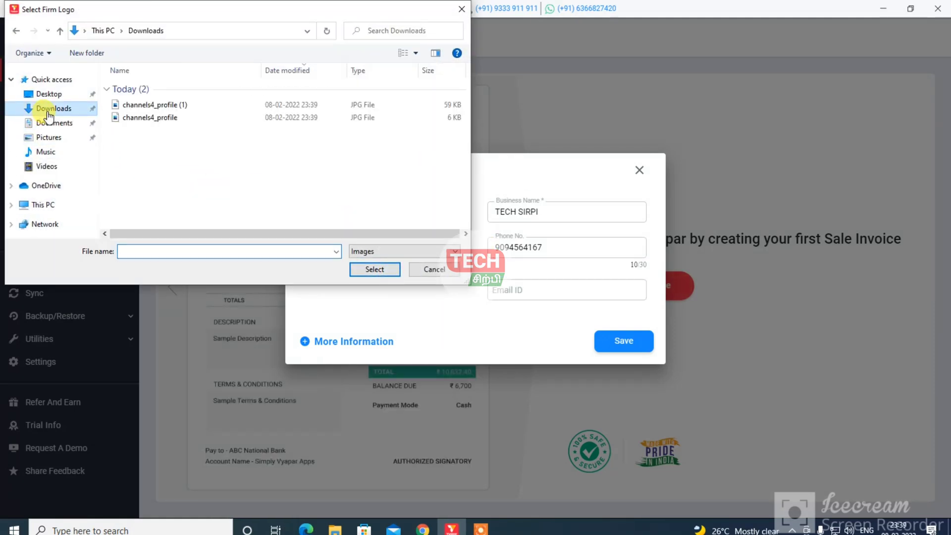
click(154, 121)
click(361, 269)
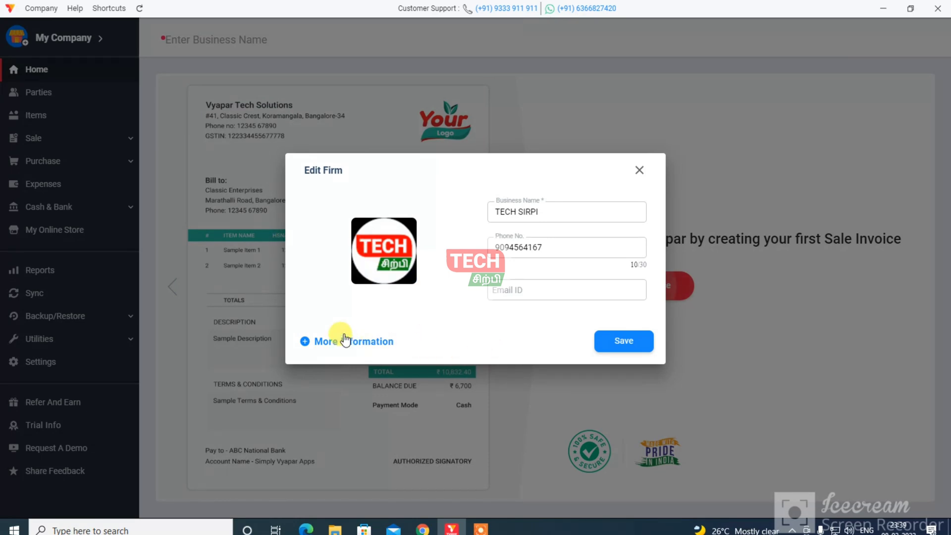
Step: Expand More Information and enter the firm's business address
click(370, 341)
click(355, 259)
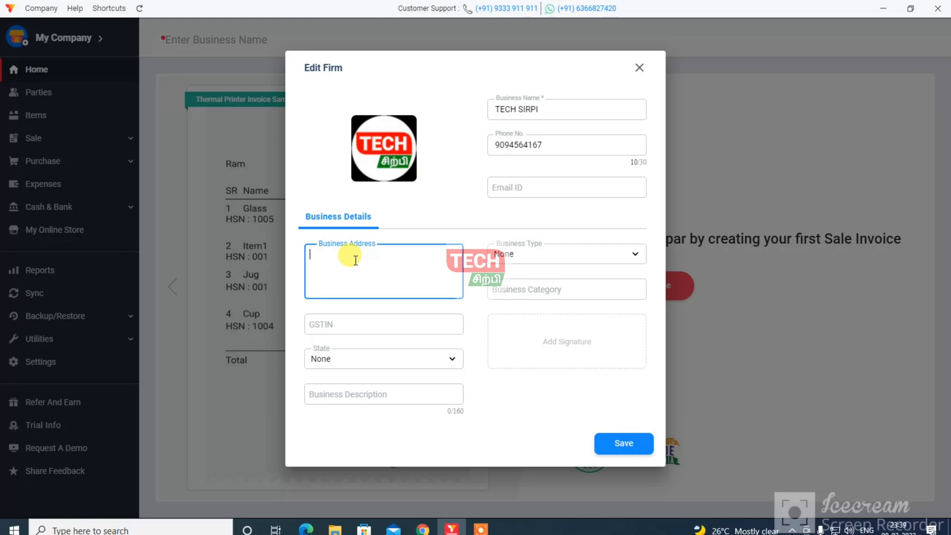
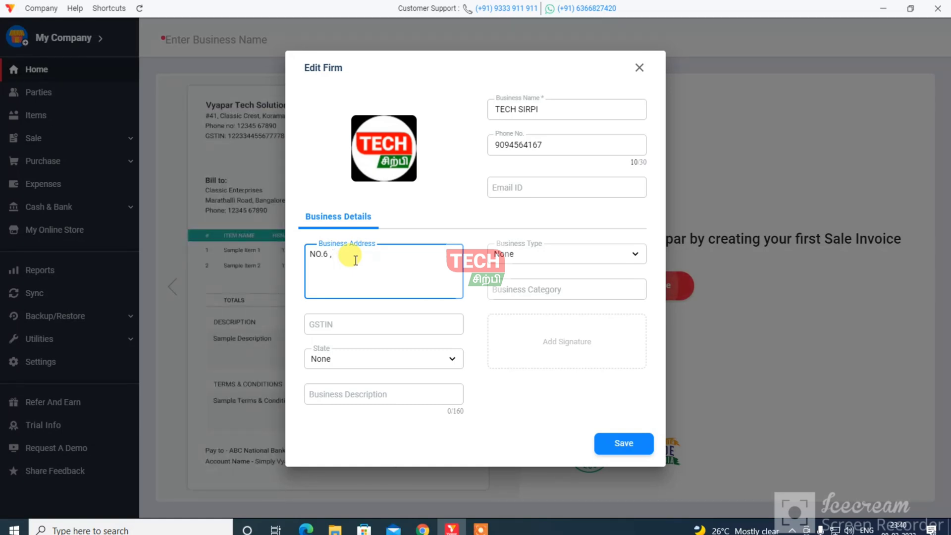
Step: Enter the firm's GSTIN and the business description CCTV SALES AND SERVICE
click(349, 324)
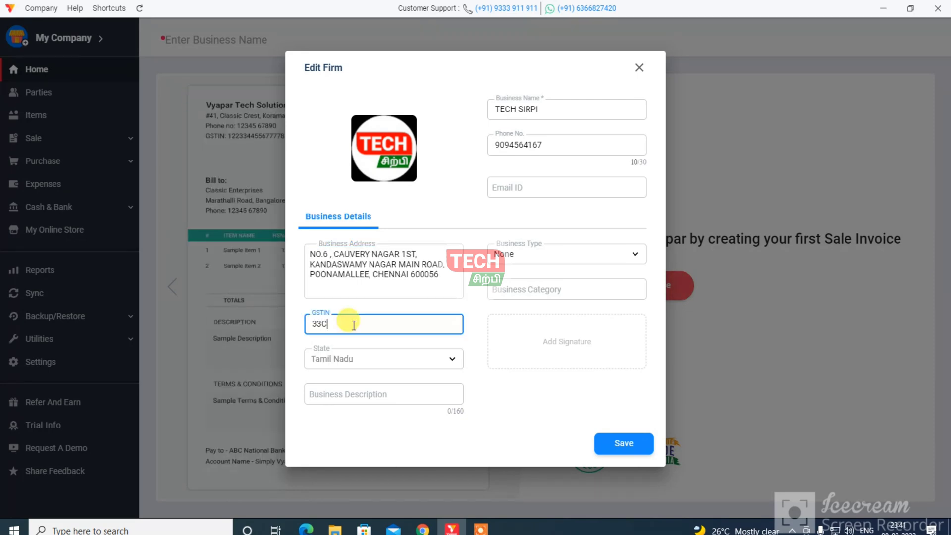
click(354, 394)
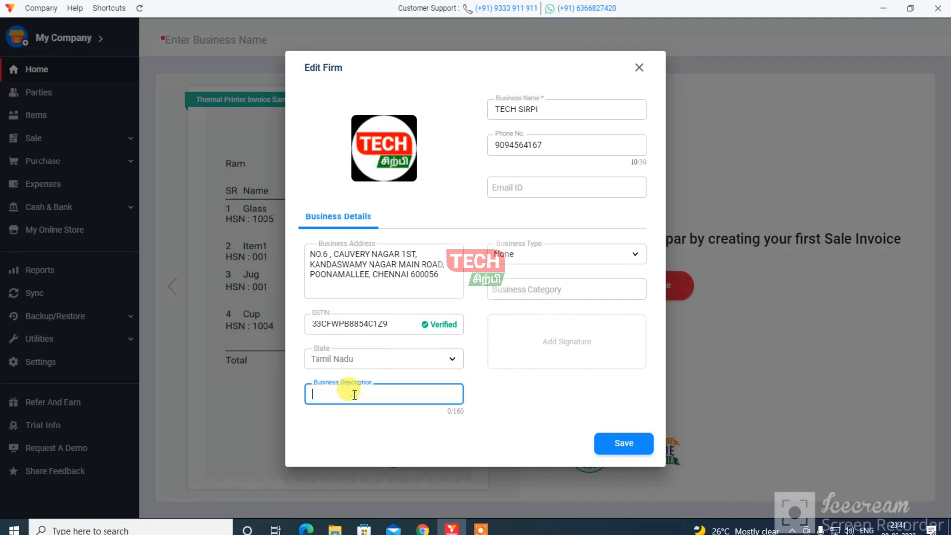
text(CCT)
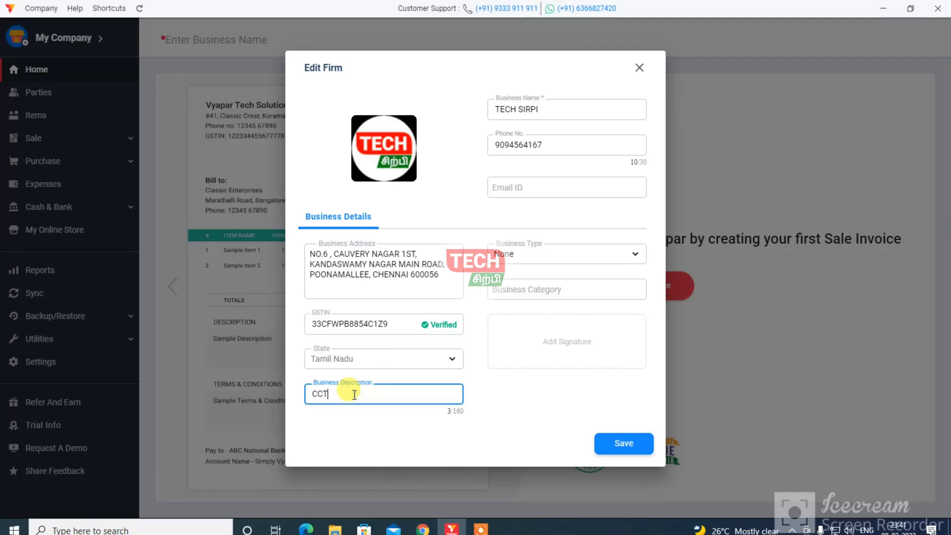
text(V SALES AND SERVICE)
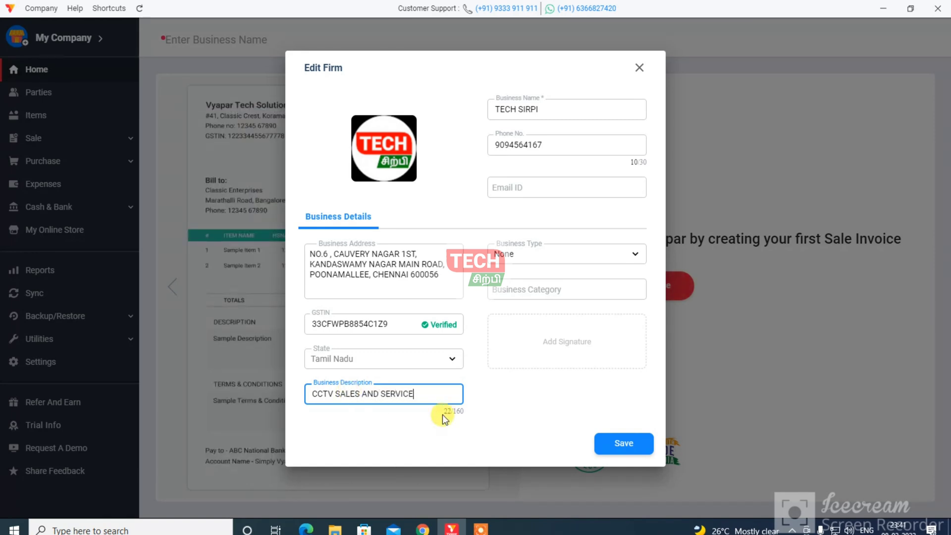
mouse_move(601, 364)
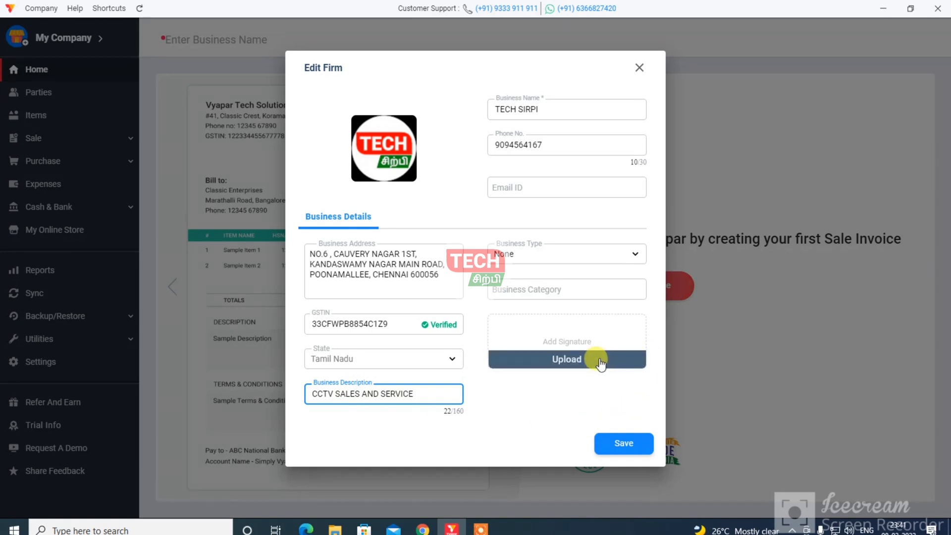
Step: Set the firm's business type to Wholesale
click(525, 253)
click(514, 293)
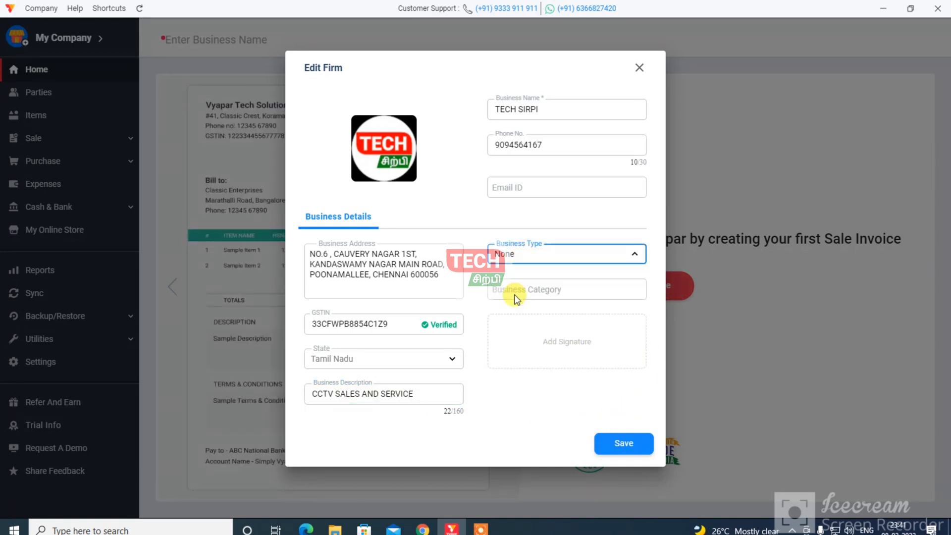
click(544, 257)
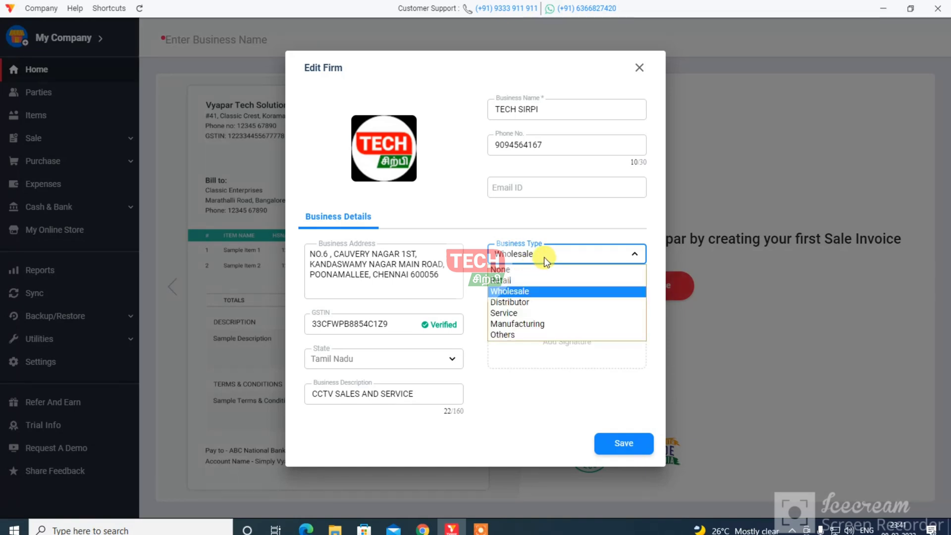
click(512, 292)
Step: Choose Electrical & Electronics Equipments as the business category and save the firm profile
click(513, 292)
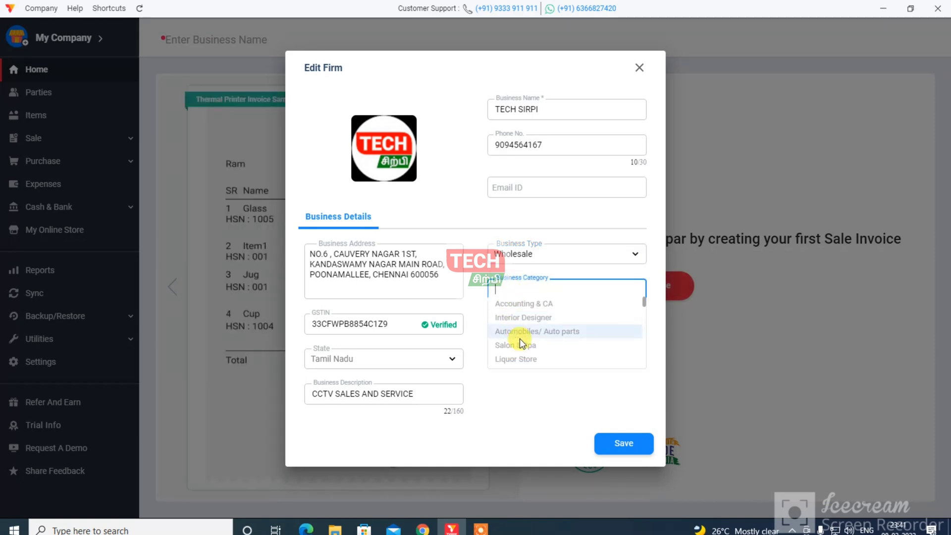
scroll(523, 336, down, 3)
scroll(523, 336, up, 4)
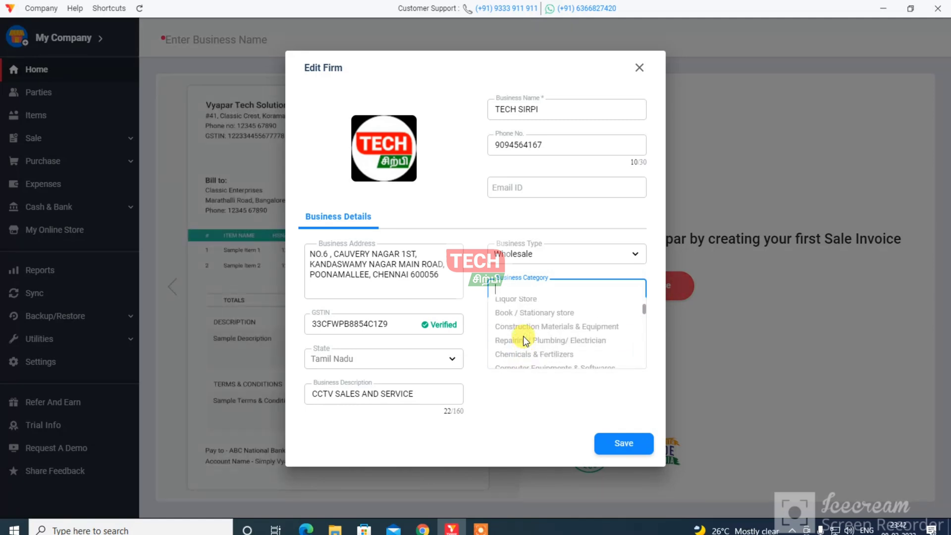
scroll(523, 336, down, 2)
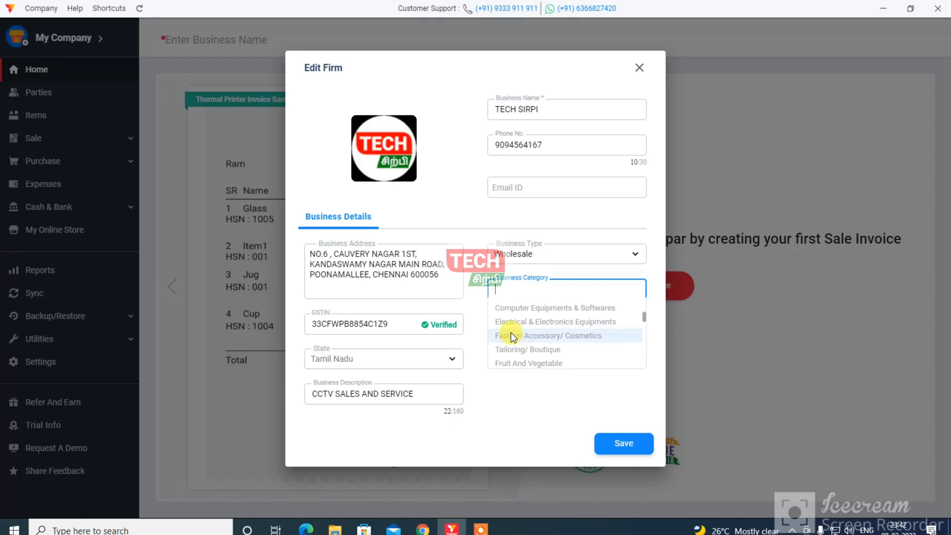
click(545, 321)
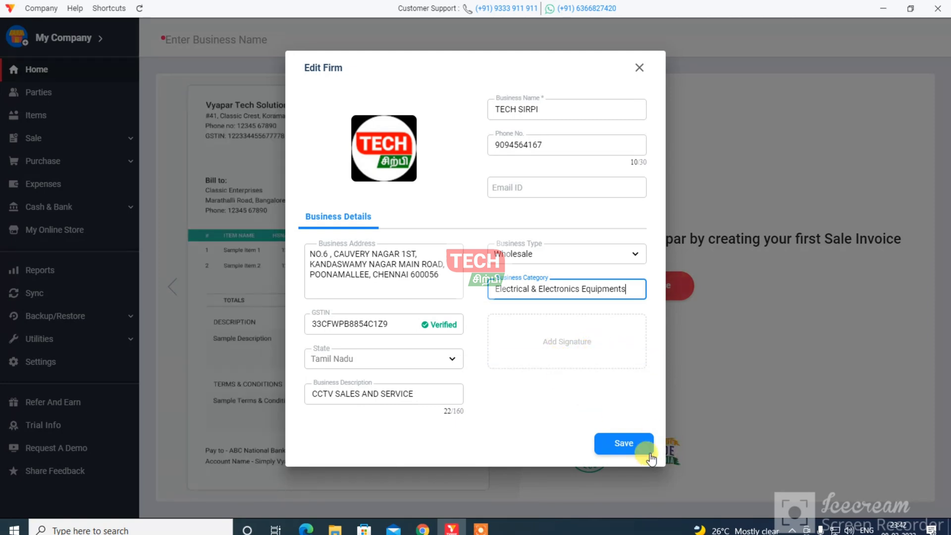
click(620, 436)
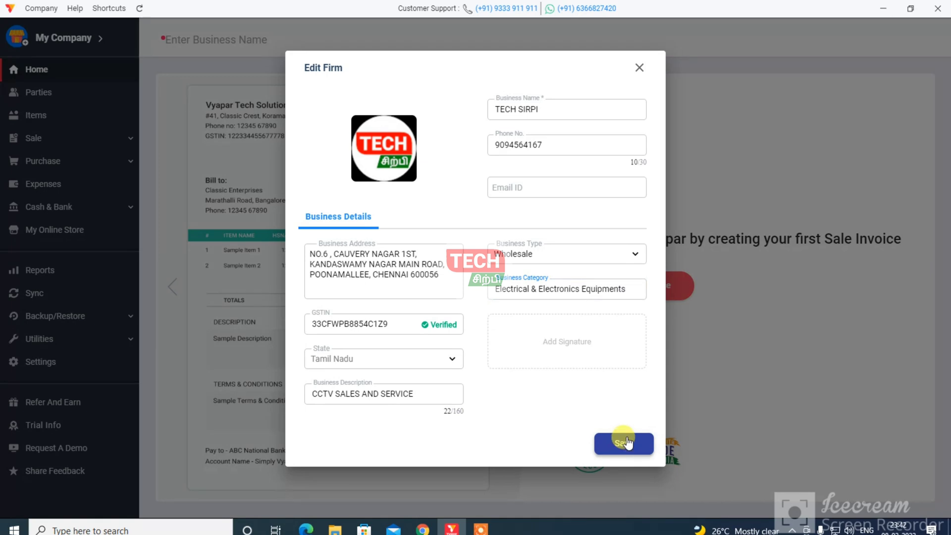